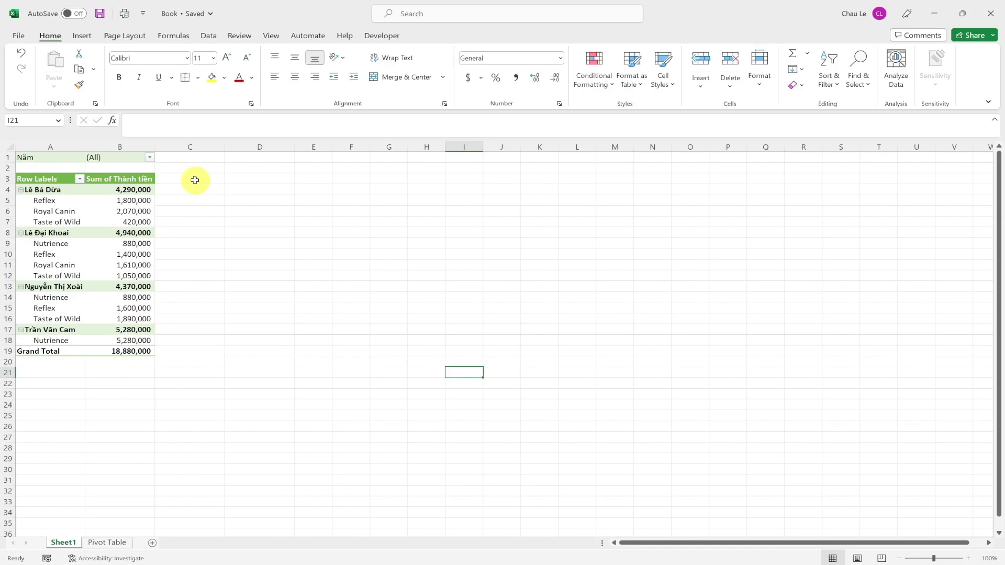
- Select cell B6 in the Sum of Thành tiền pivot table to show the PivotTable Fields pane
click(90, 208)
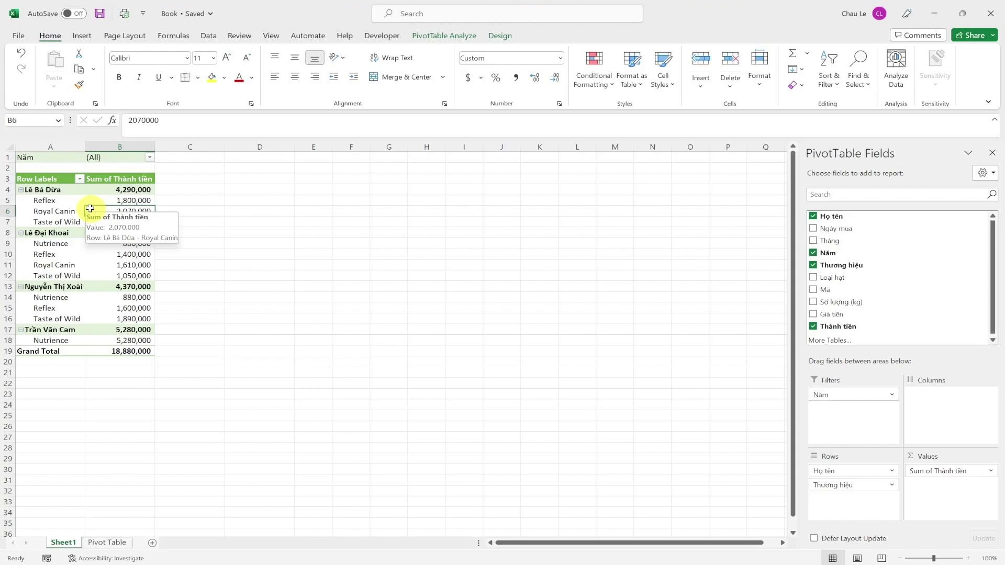
- Insert a stacked column PivotChart, move it beside the pivot table, and hide its field buttons
click(82, 36)
click(570, 73)
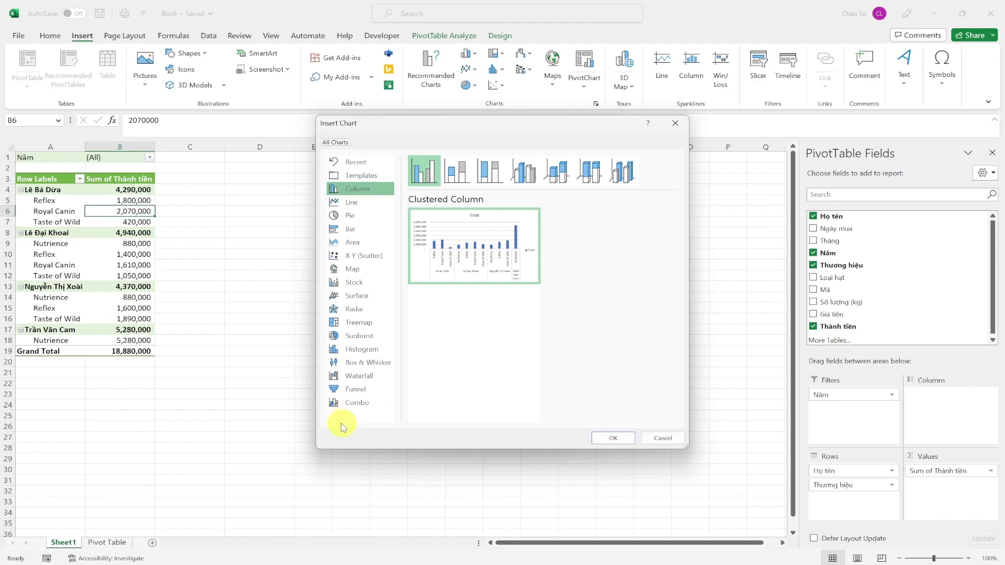
click(457, 169)
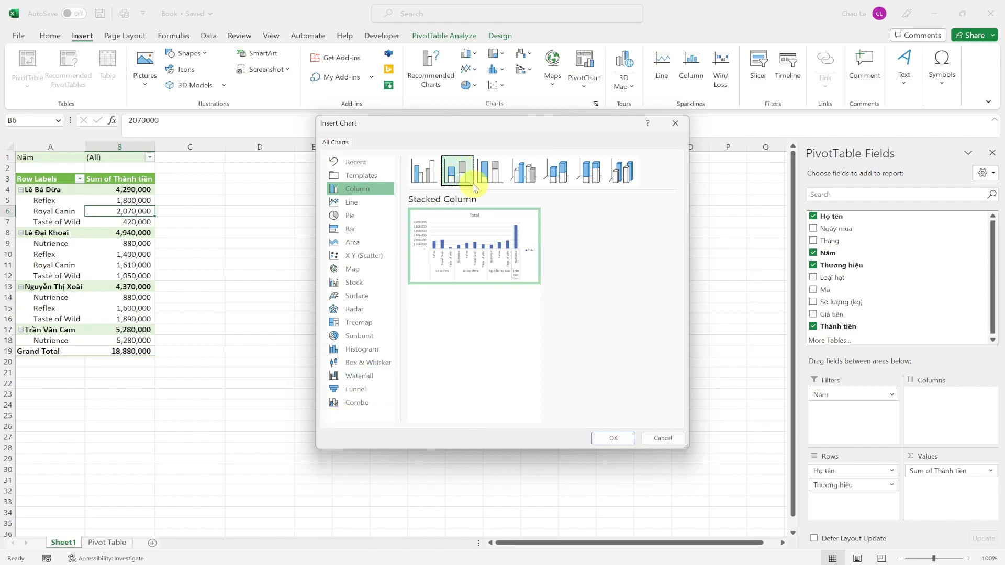
click(628, 439)
drag(485, 287, 448, 197)
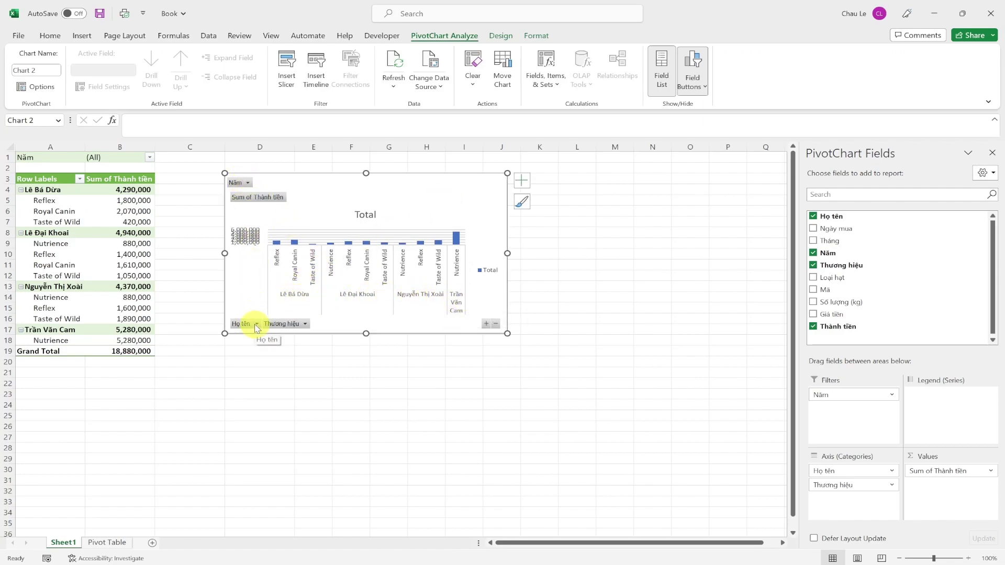
click(698, 71)
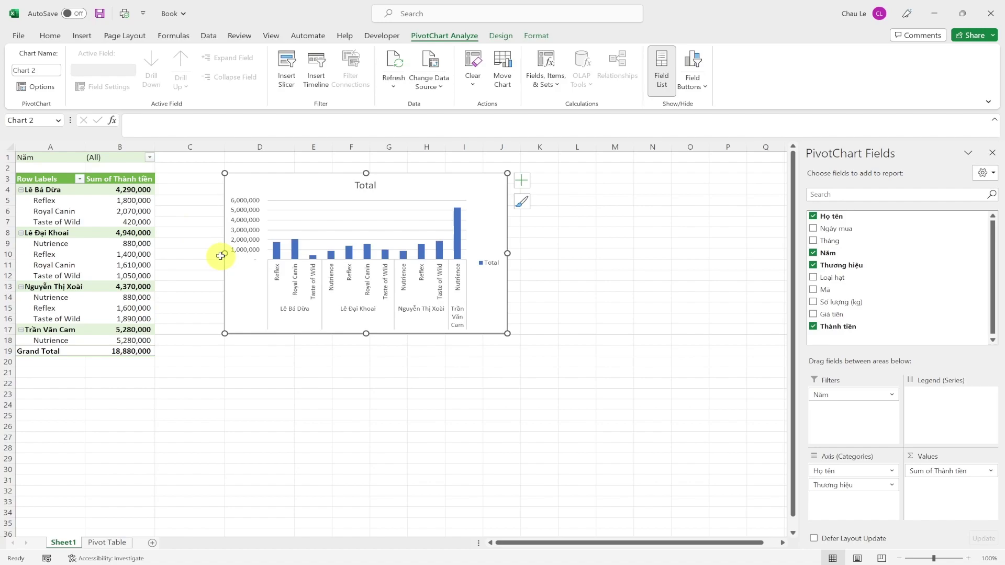
- Add a Năm slicer and place it beside the PivotChart
click(81, 38)
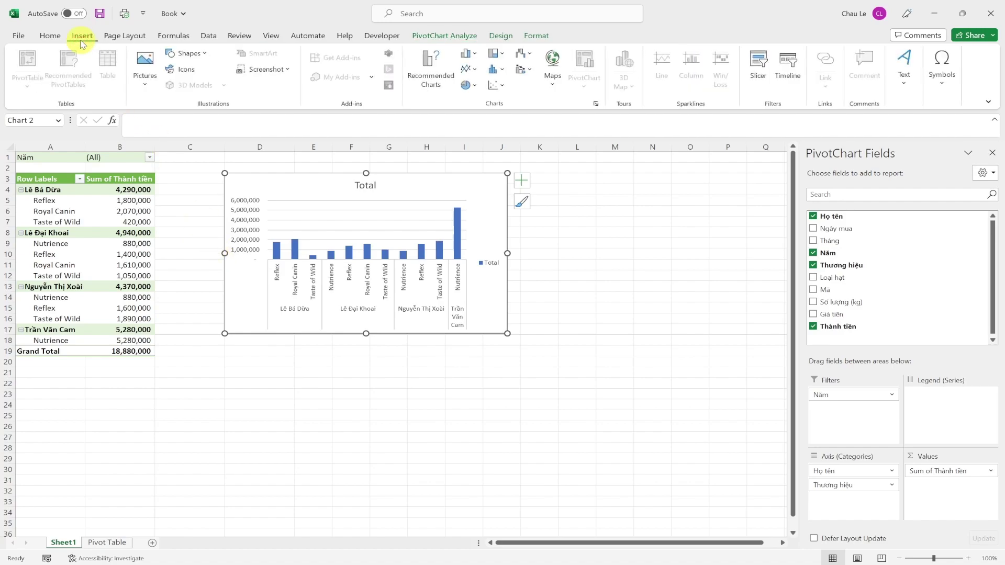
click(758, 65)
drag(566, 212, 618, 185)
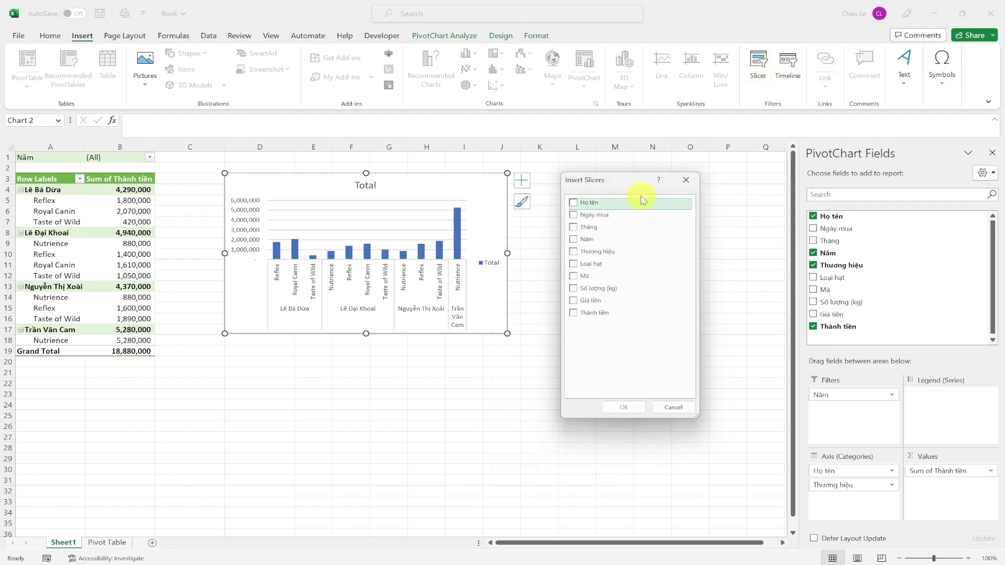
click(573, 239)
click(630, 407)
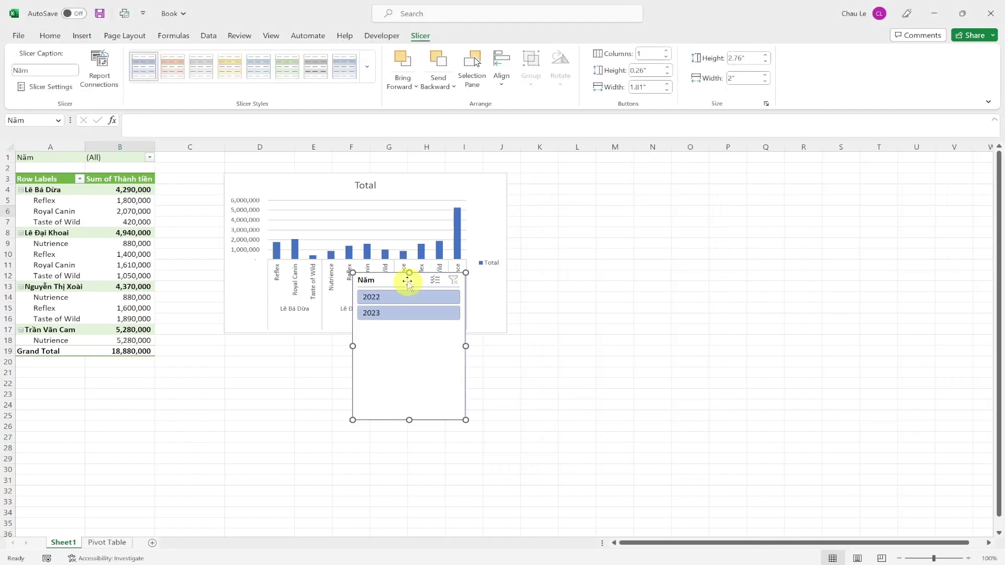
mouse_move(410, 277)
mouse_down()
mouse_move(570, 249)
mouse_move(566, 180)
mouse_up()
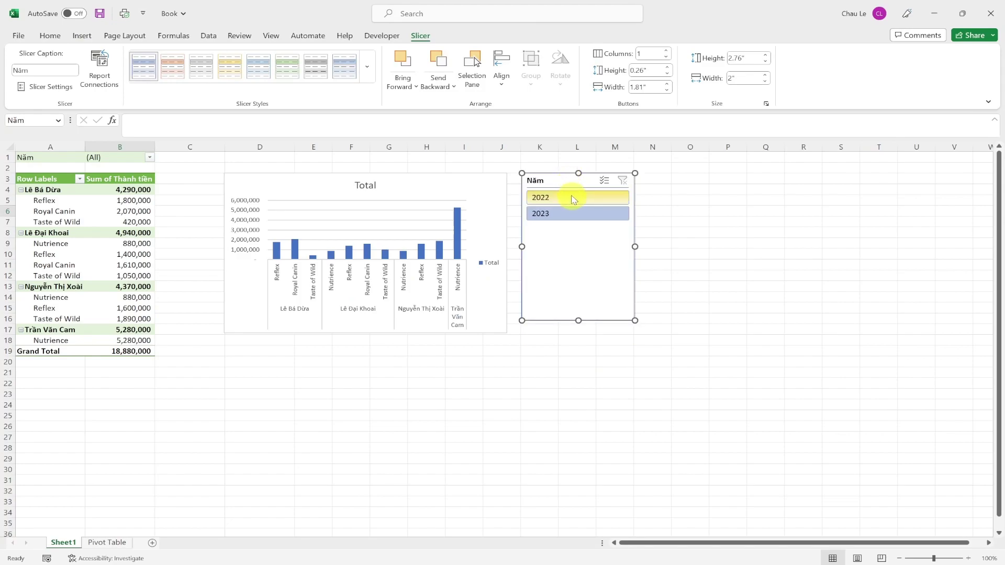
- Filter the pivot table and chart to 2023 with the Năm slicer, after briefly trying 2022
click(574, 198)
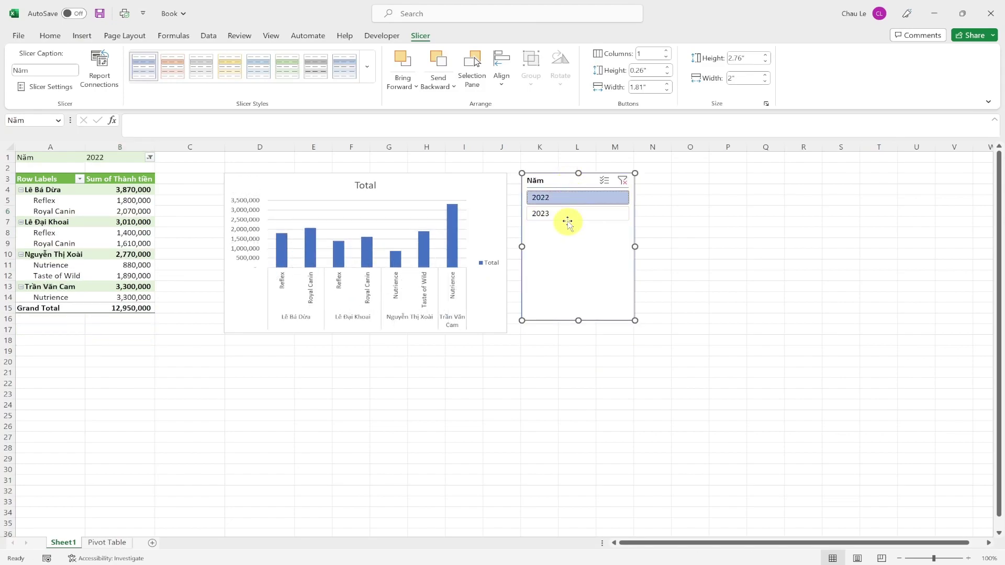
click(567, 215)
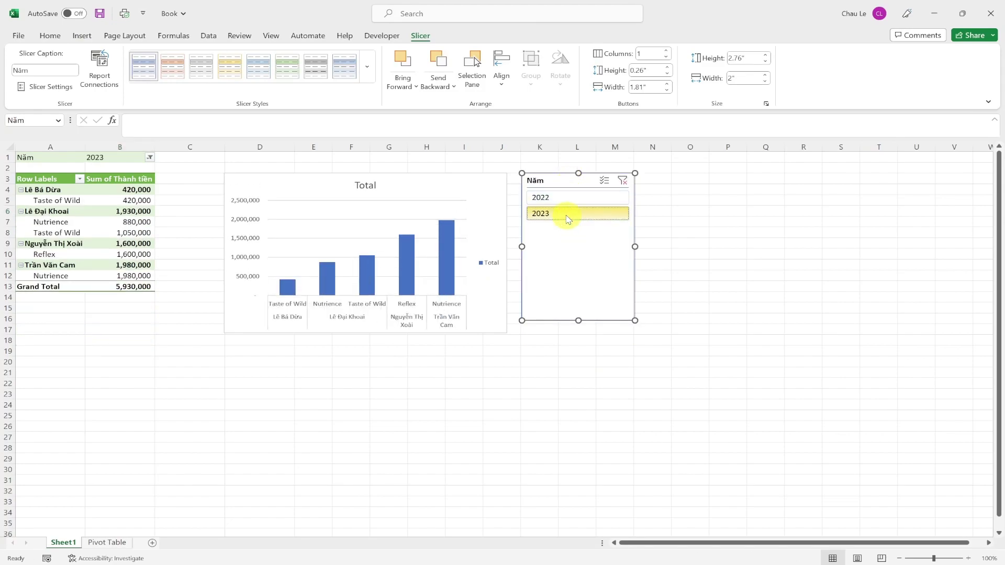
click(462, 187)
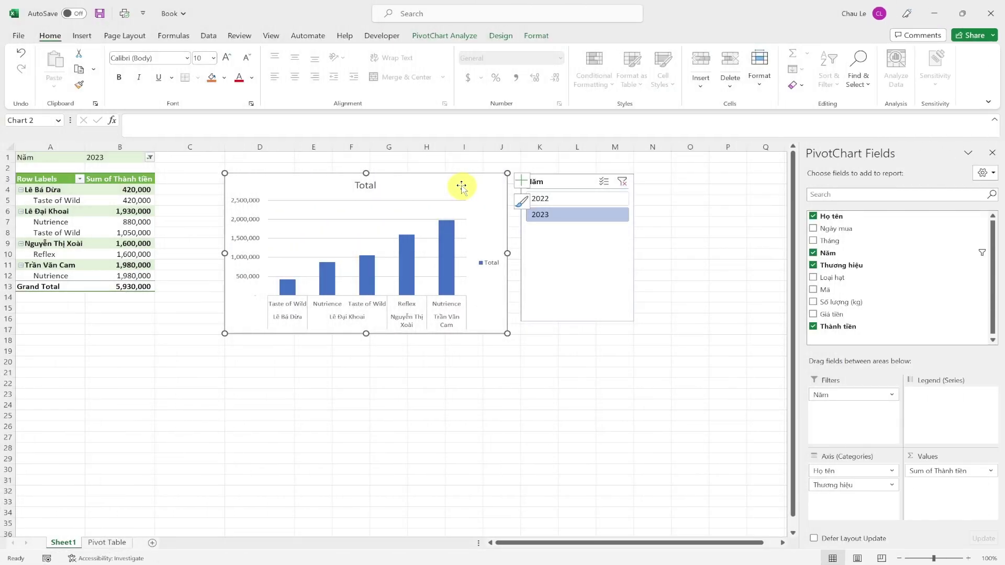
- Remove the PivotChart's primary major horizontal gridlines
click(504, 36)
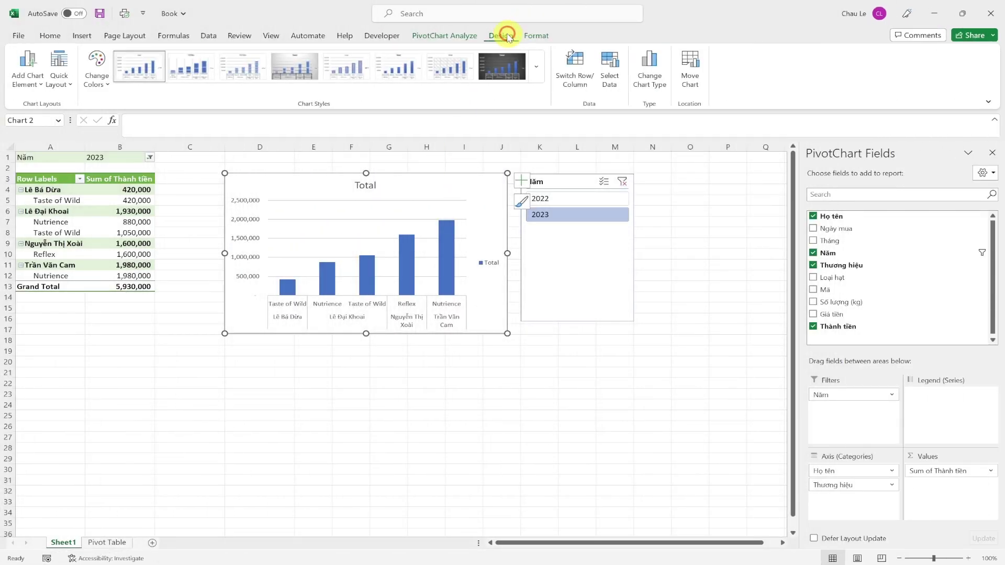
click(56, 83)
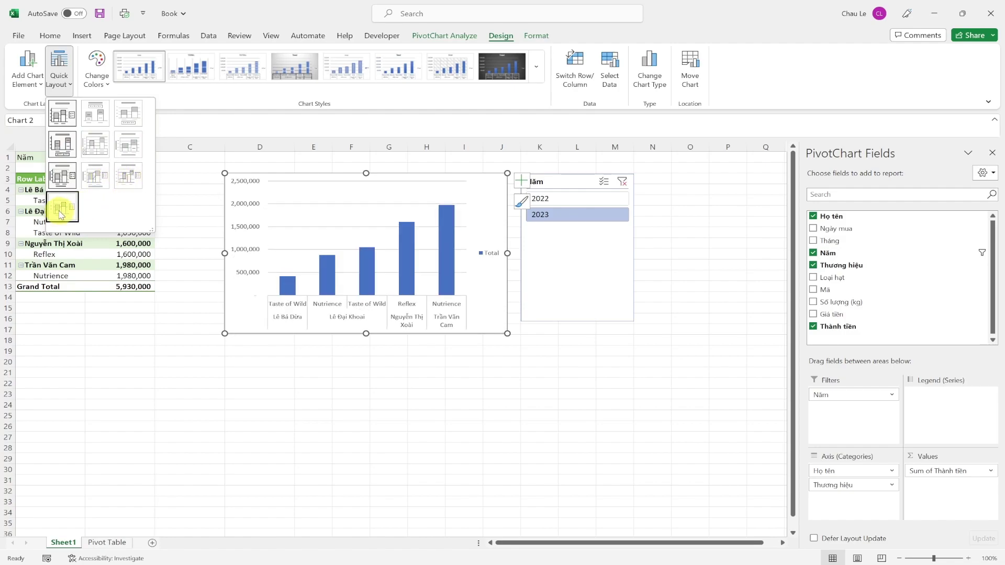
click(28, 78)
click(29, 83)
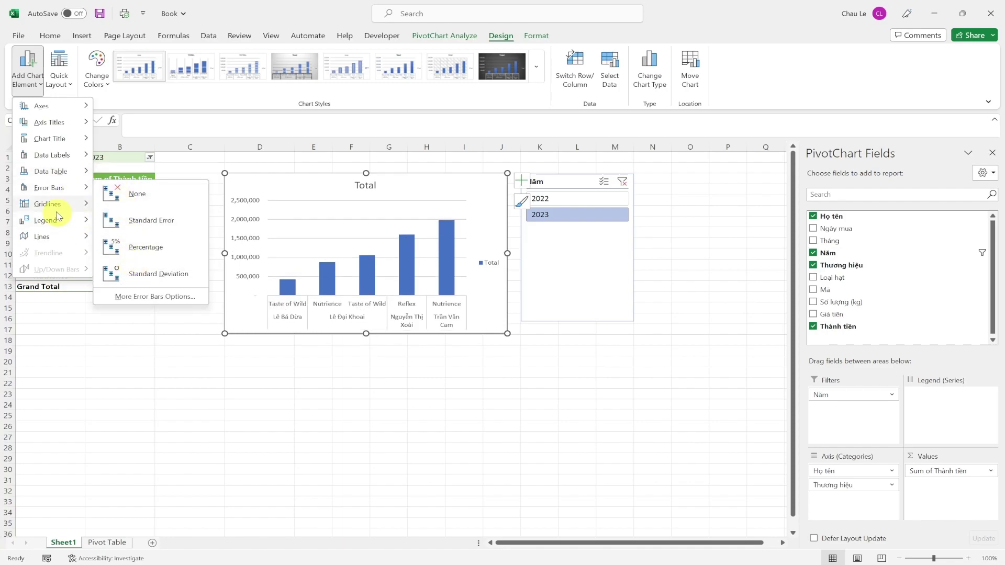
mouse_move(47, 204)
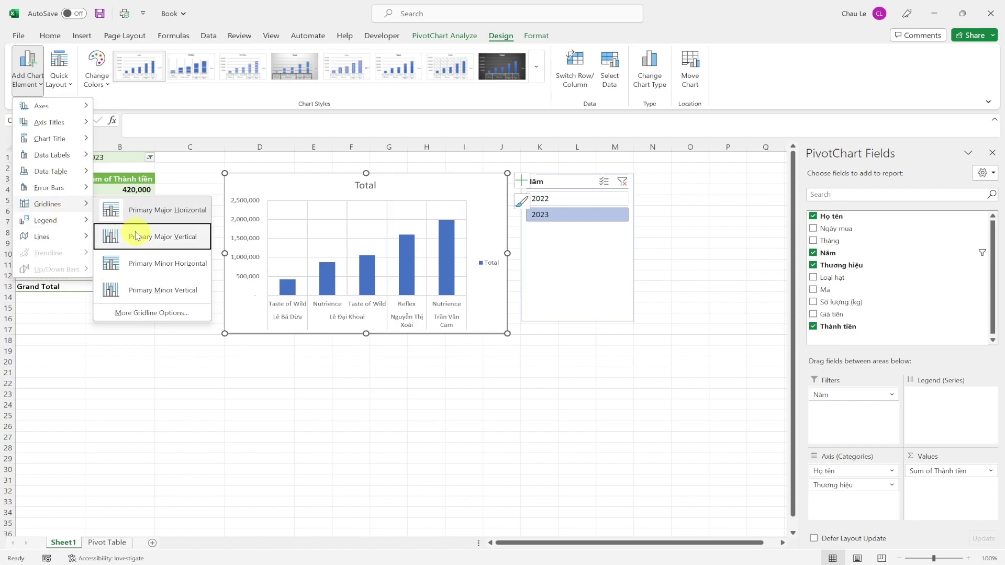
click(139, 210)
click(27, 67)
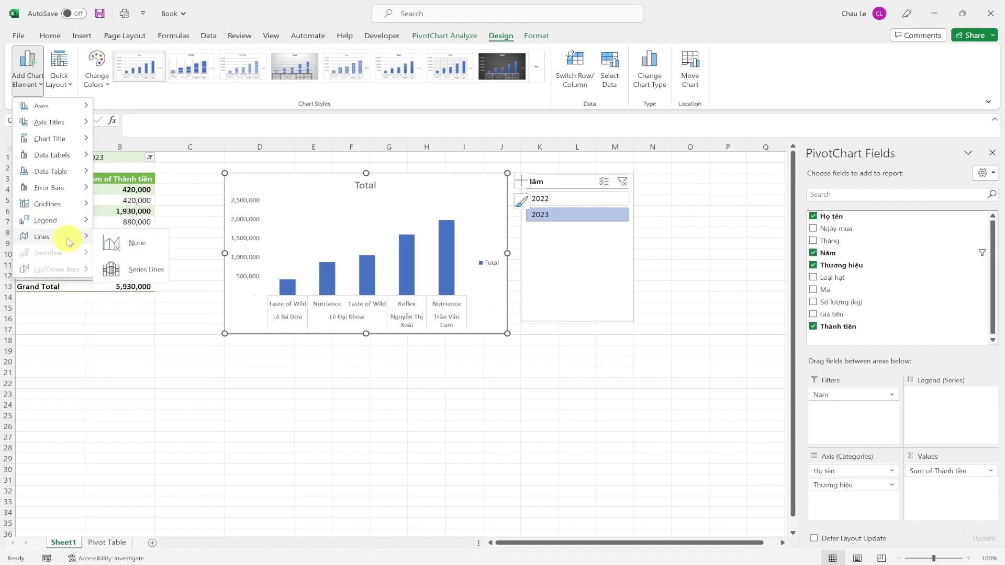
mouse_move(41, 237)
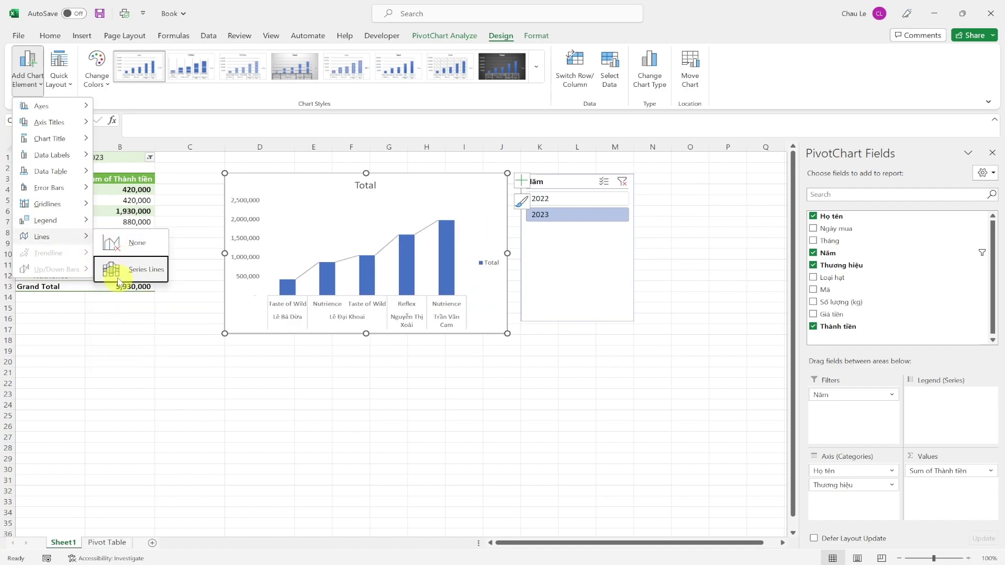
click(173, 350)
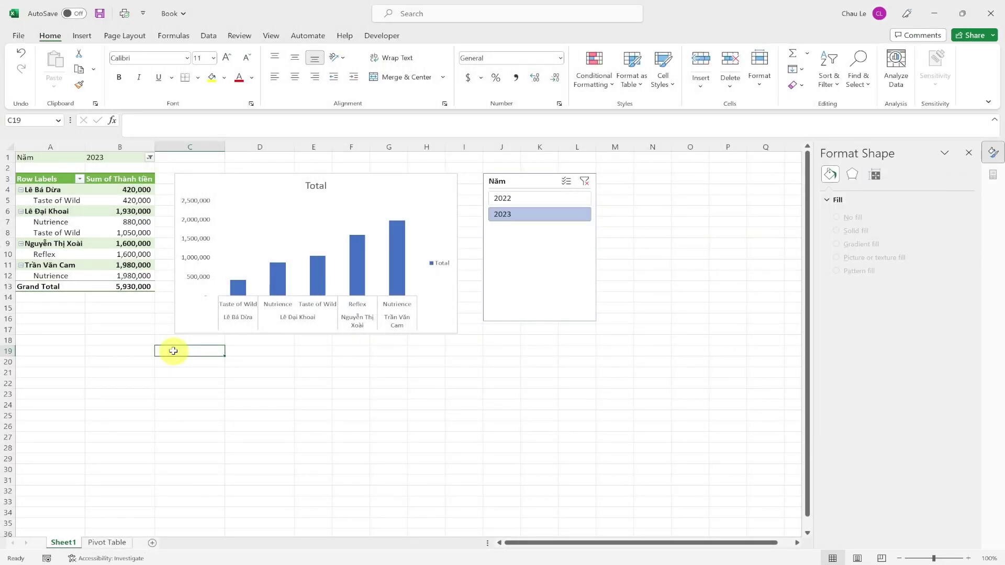
- Copy the entire pivot table and paste it at cell A22
click(60, 221)
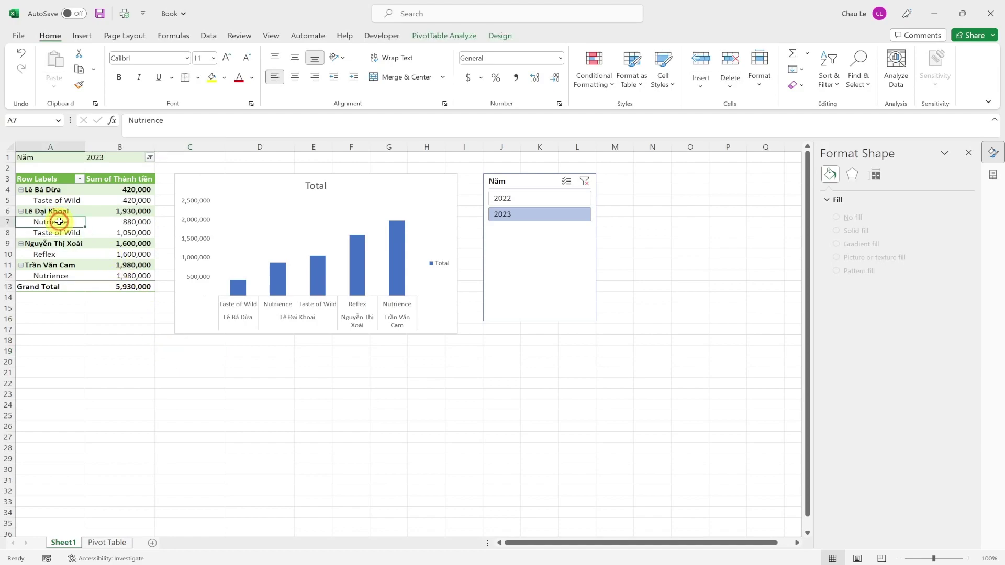
click(435, 37)
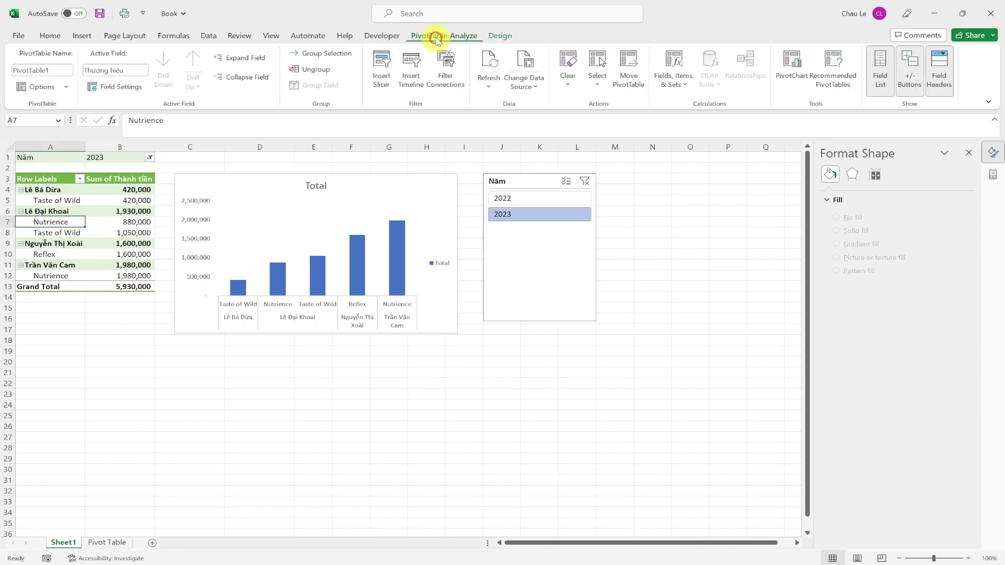
click(594, 89)
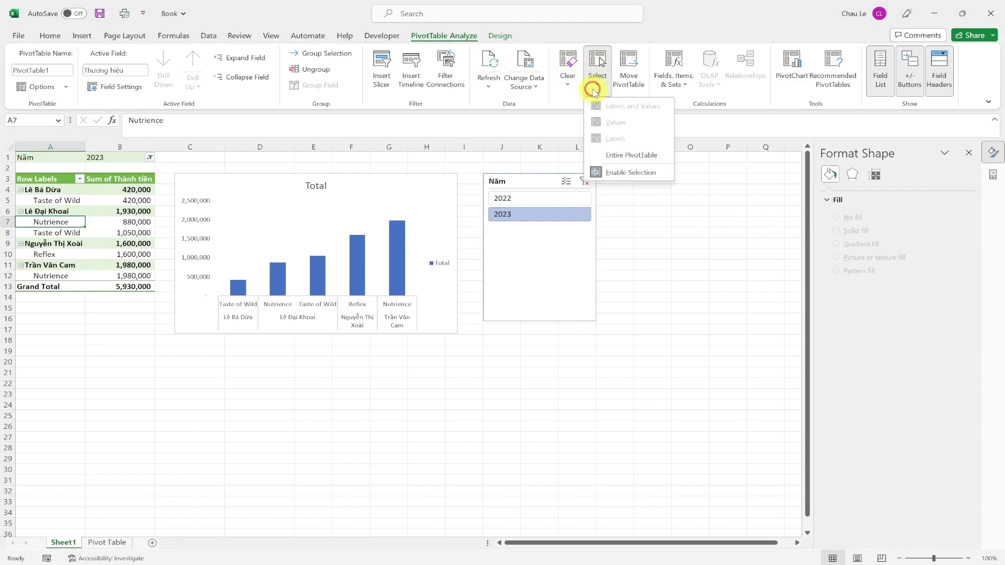
click(635, 155)
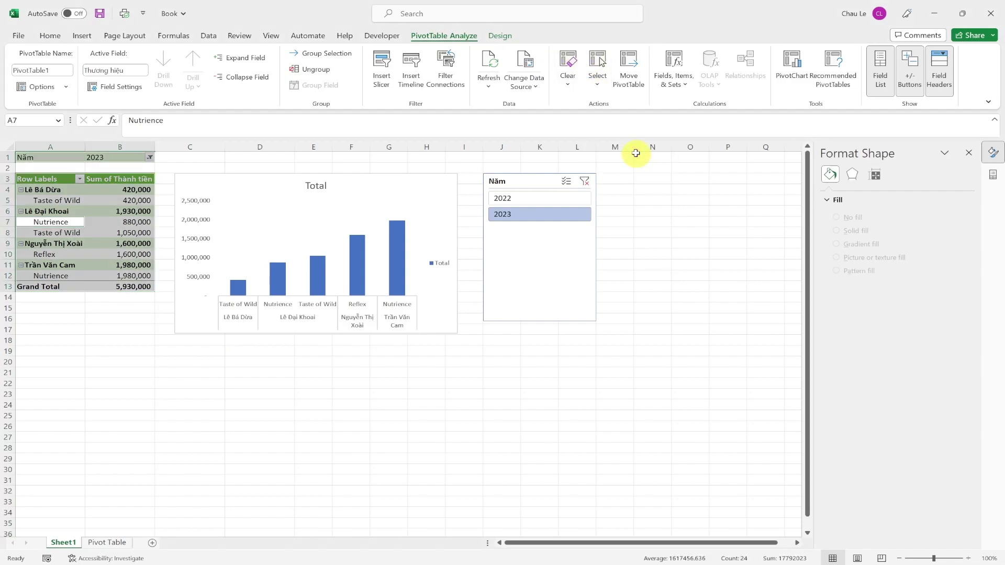
key(ctrl+c)
click(50, 382)
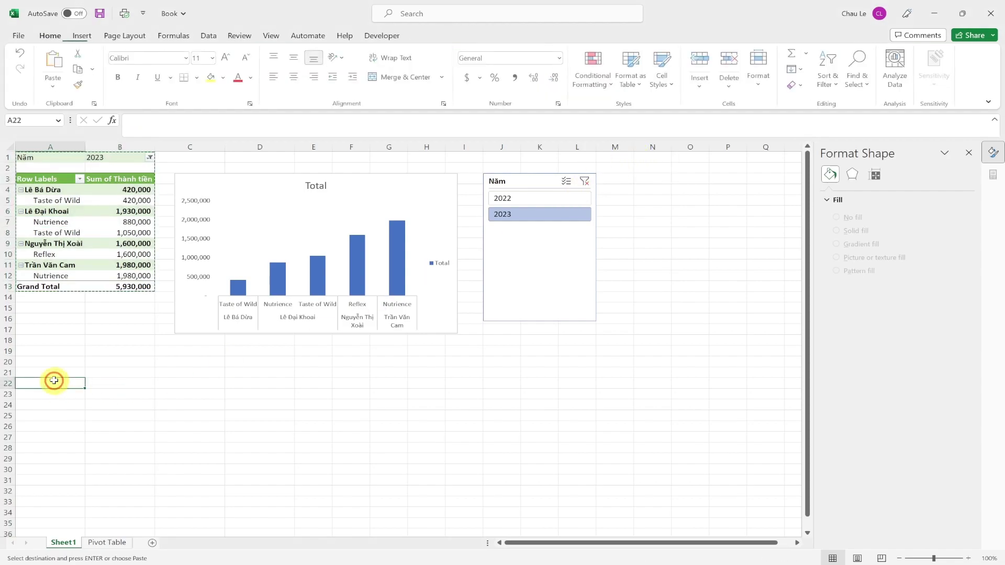
key(ctrl+v)
- In the copy, replace Sum of Thành tiền with Số lượng (kg) and add Loại hạt to the rows
click(67, 448)
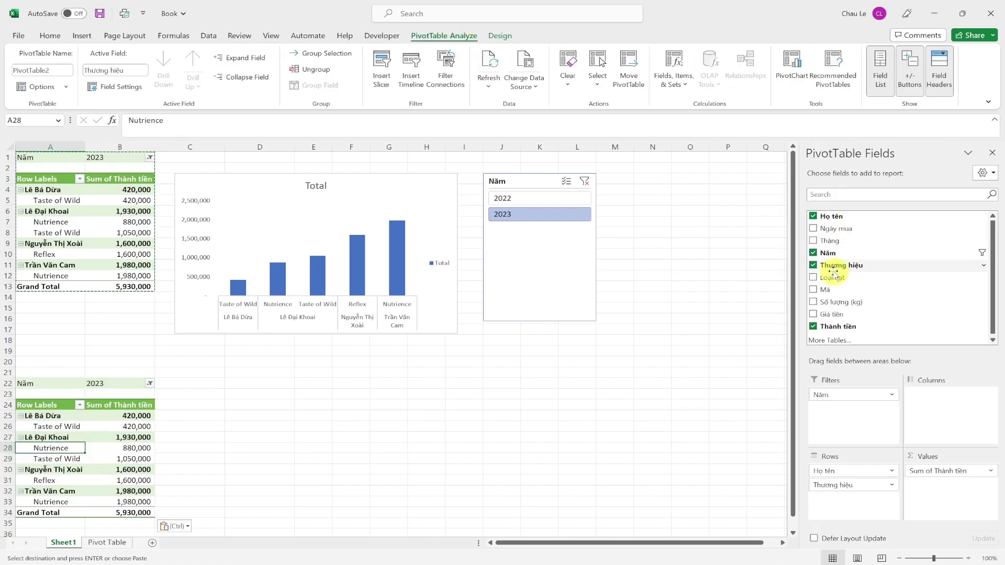
drag(947, 470, 705, 432)
click(813, 278)
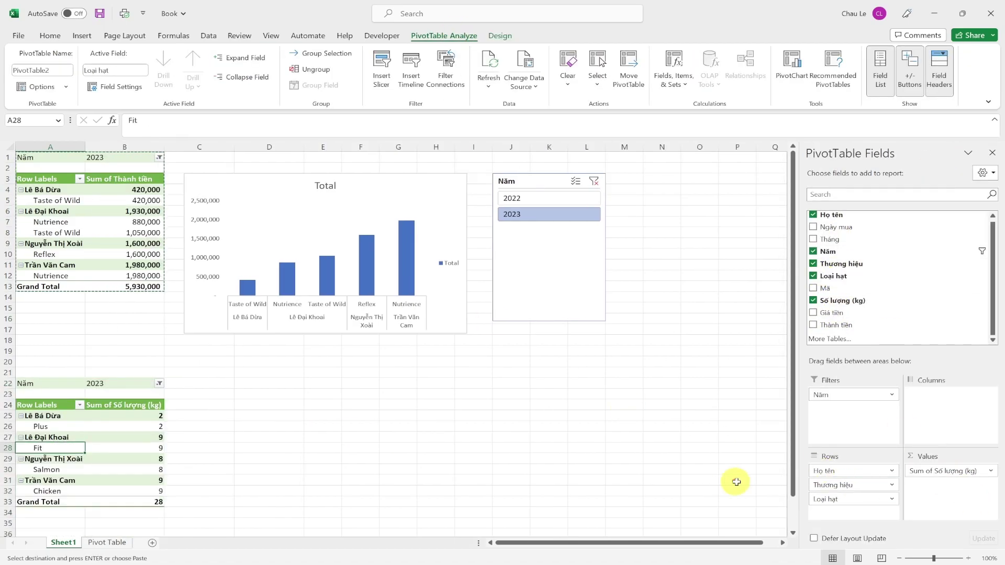
drag(853, 484, 733, 480)
- Insert a clustered bar PivotChart below the column chart, hide field buttons, and test the slicer with 2022 and 2023
click(42, 416)
click(82, 36)
click(584, 71)
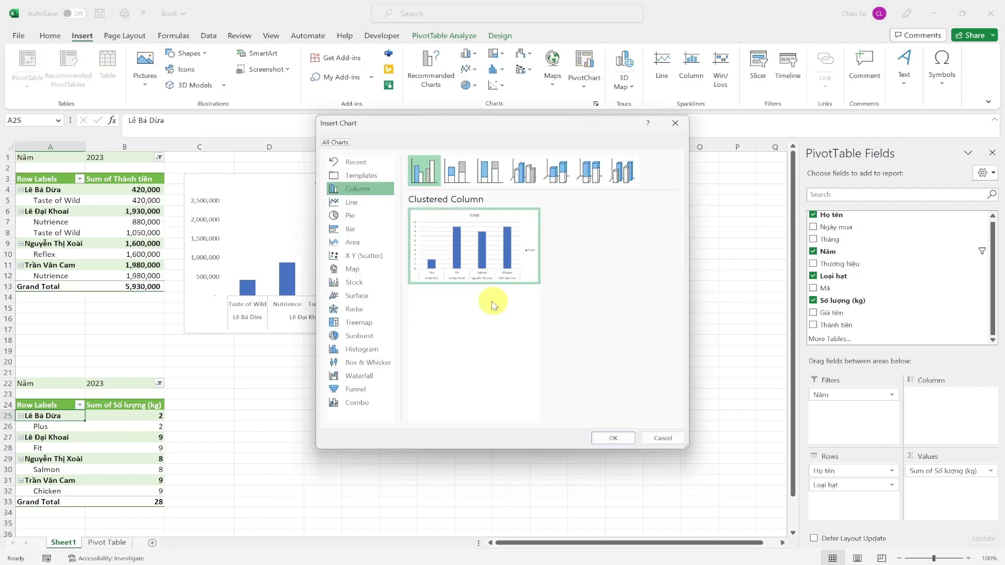
click(350, 215)
click(349, 228)
double_click(482, 218)
drag(504, 285, 426, 400)
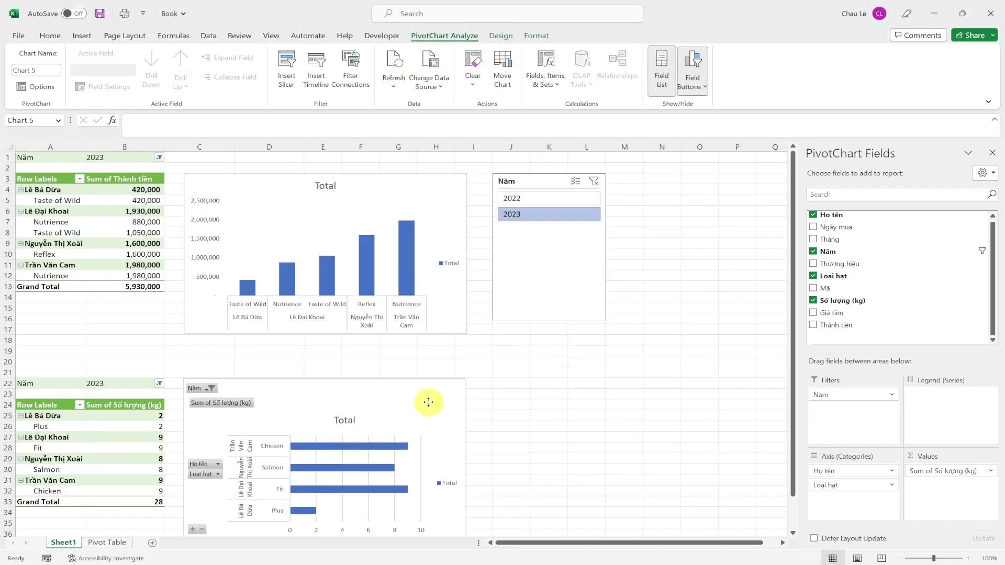
scroll(557, 362, down, 1)
click(692, 65)
click(547, 167)
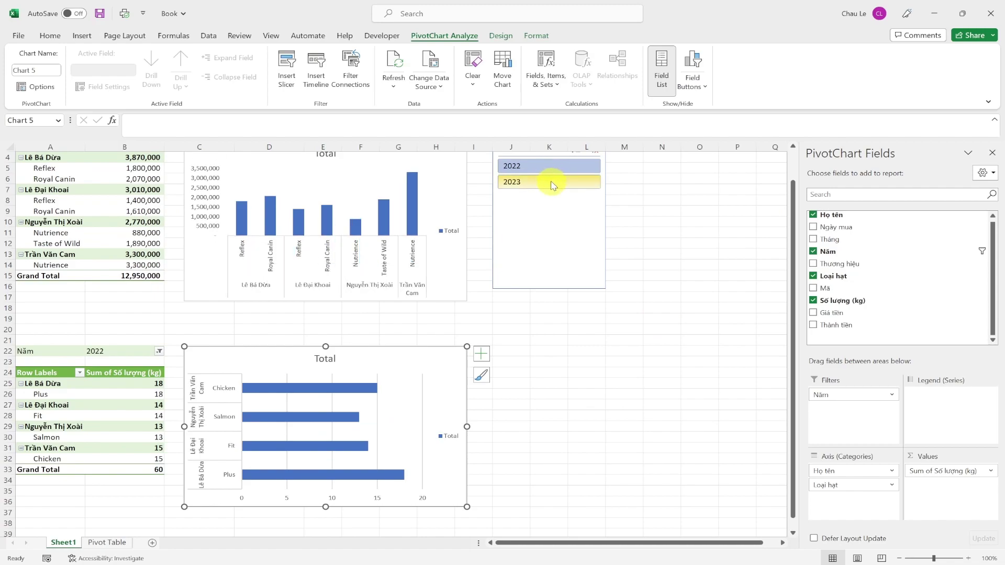
click(553, 183)
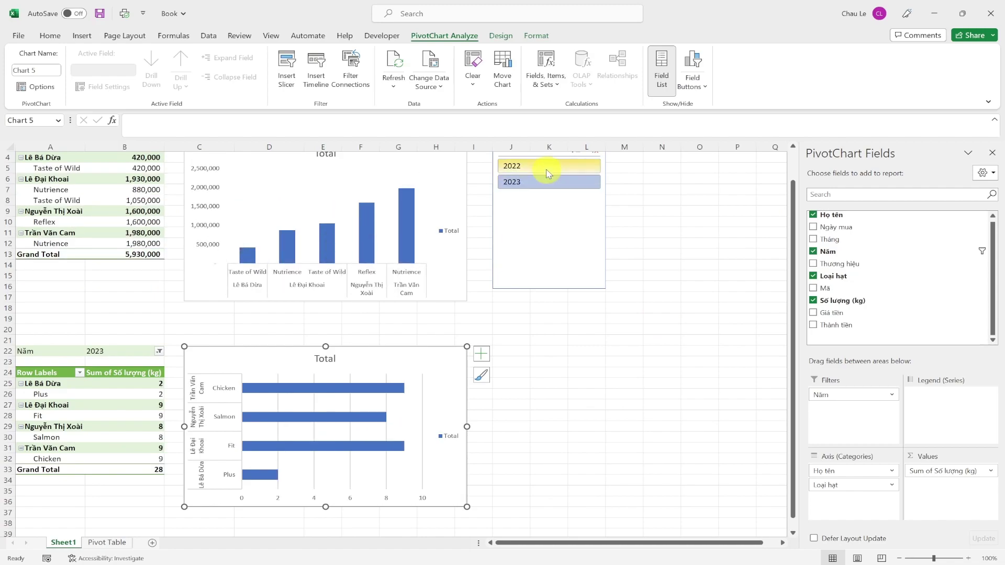
- Copy the column PivotChart and switch to the PowerPoint presentation
scroll(246, 191, up, 1)
click(244, 189)
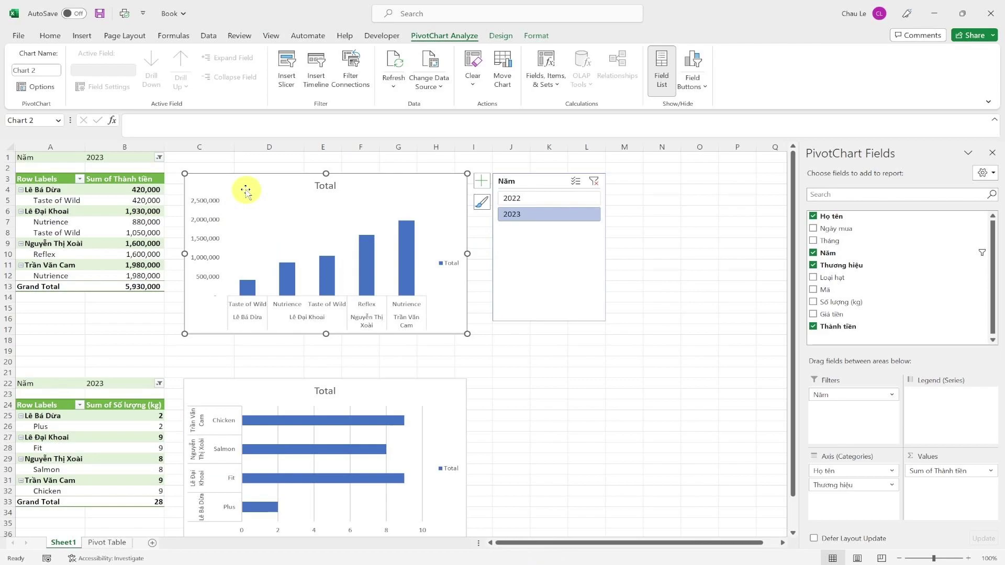
right_click(245, 189)
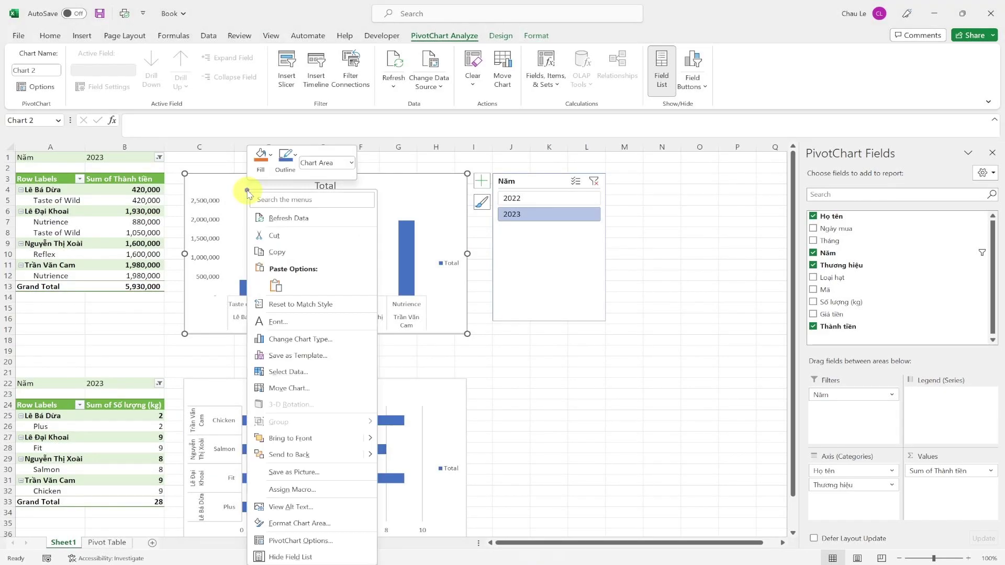
click(288, 253)
key(alt+Tab)
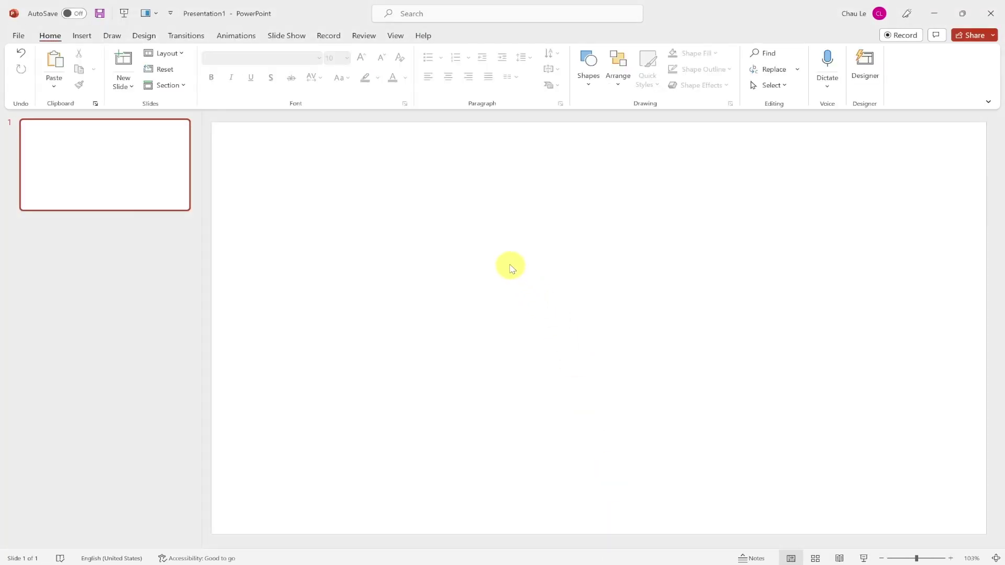
- Paste the column chart onto slide 1 as a picture
right_click(513, 267)
click(608, 311)
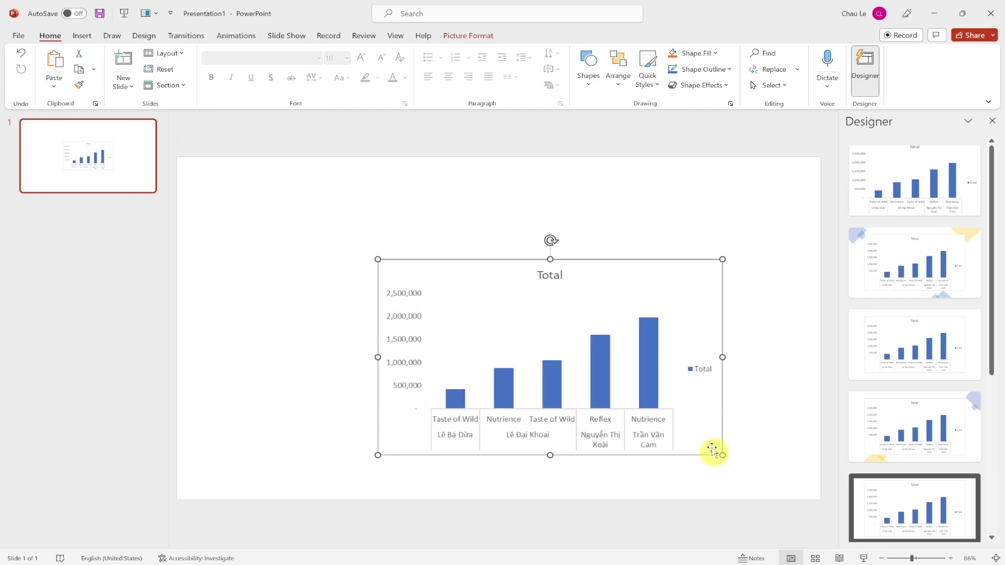
click(714, 448)
- Add slide 2, paste the chart as an editable chart, and enlarge and centre it
key(ctrl+m)
right_click(508, 260)
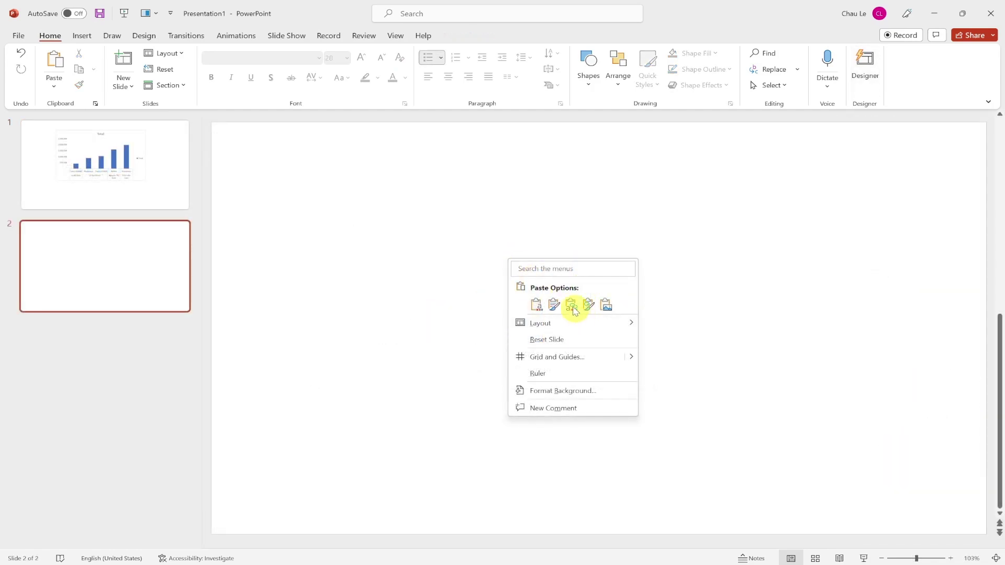
click(570, 306)
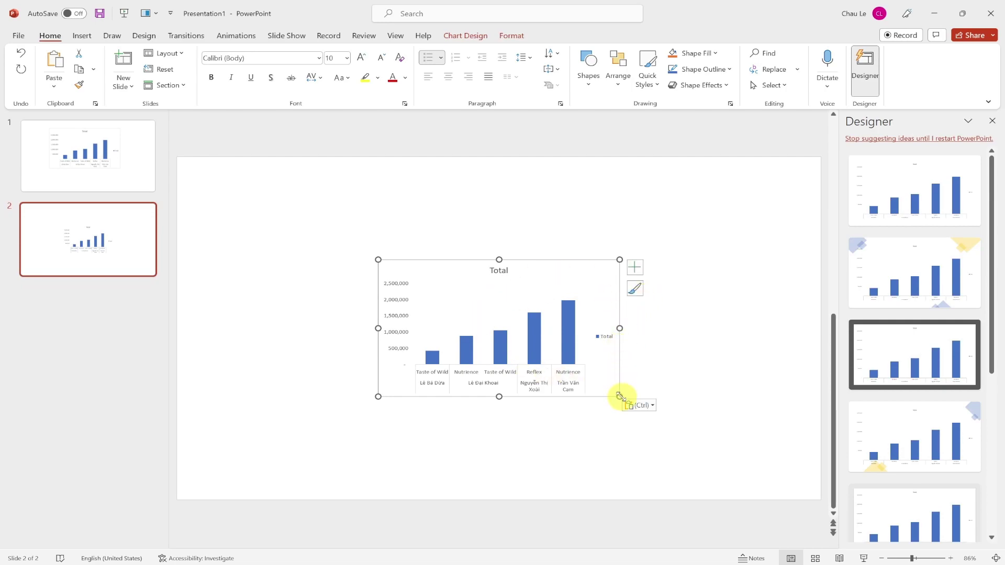
drag(620, 396, 683, 436)
drag(625, 280, 594, 264)
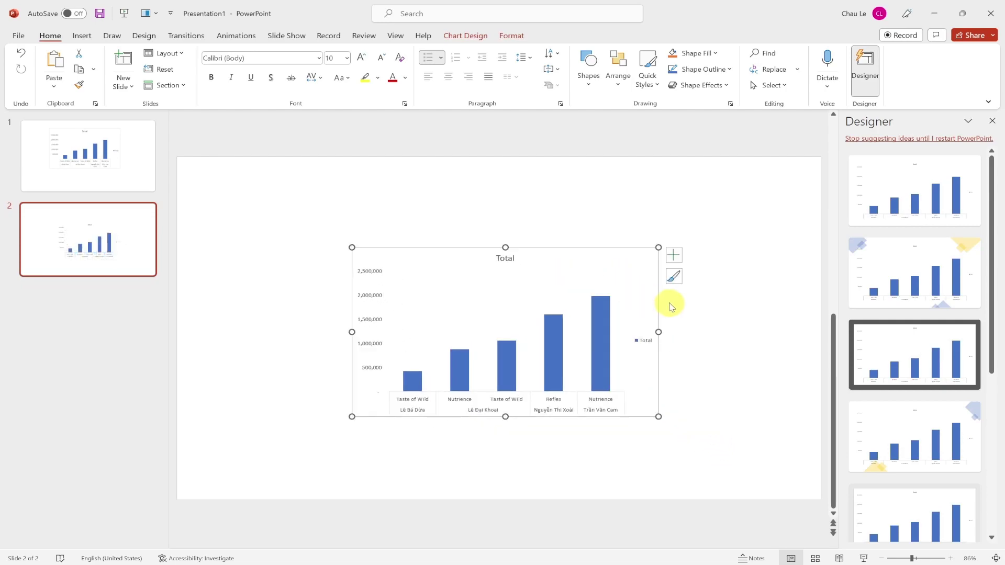
- Add axis titles to the slide 2 chart, keeping its axes visible
click(674, 255)
click(698, 272)
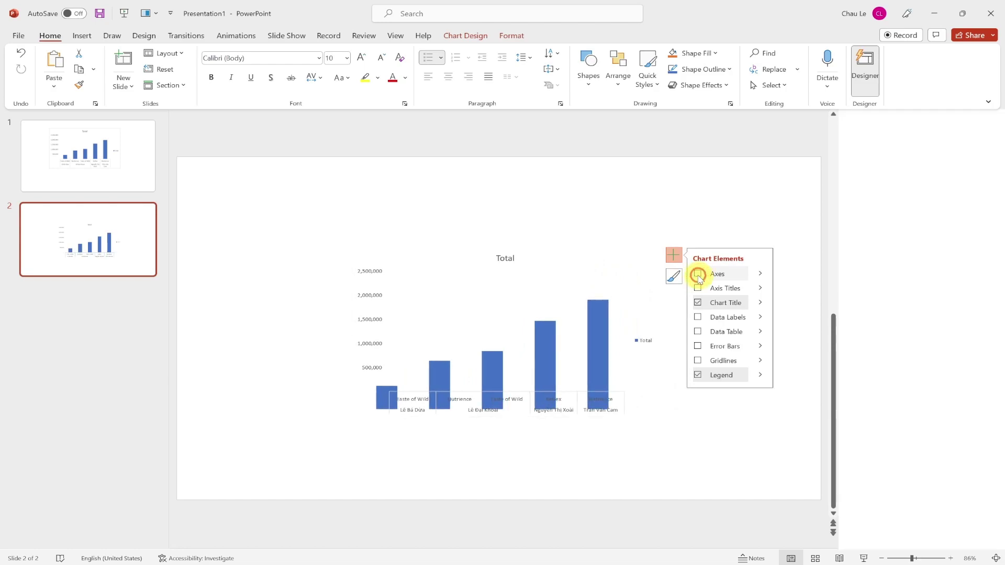
right_click(731, 258)
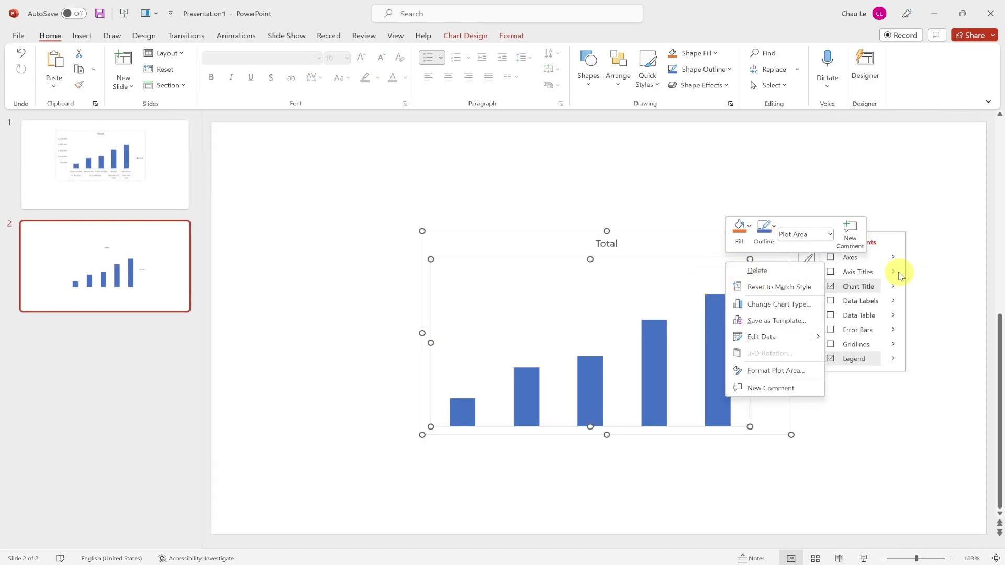
click(836, 276)
click(835, 276)
click(831, 257)
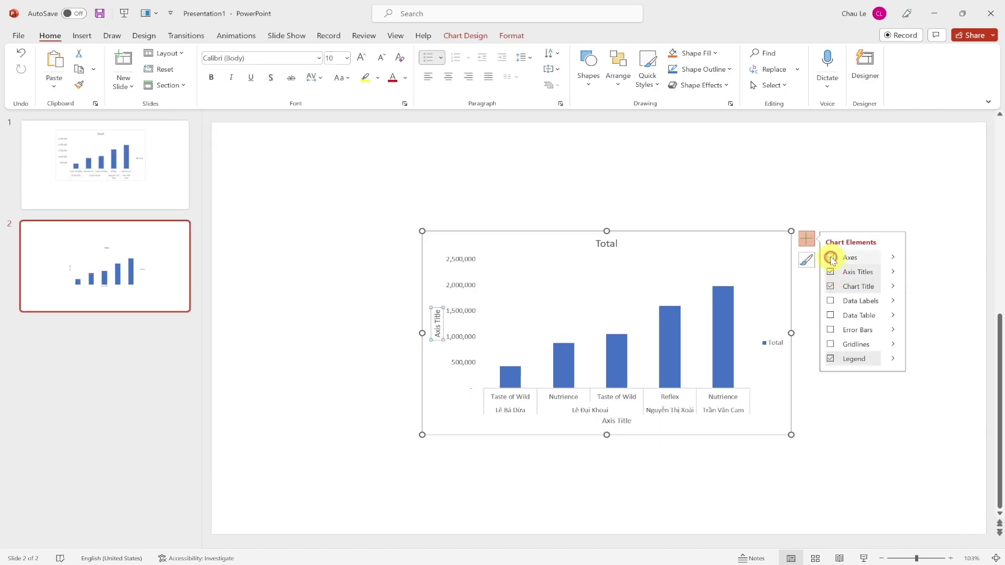
right_click(725, 261)
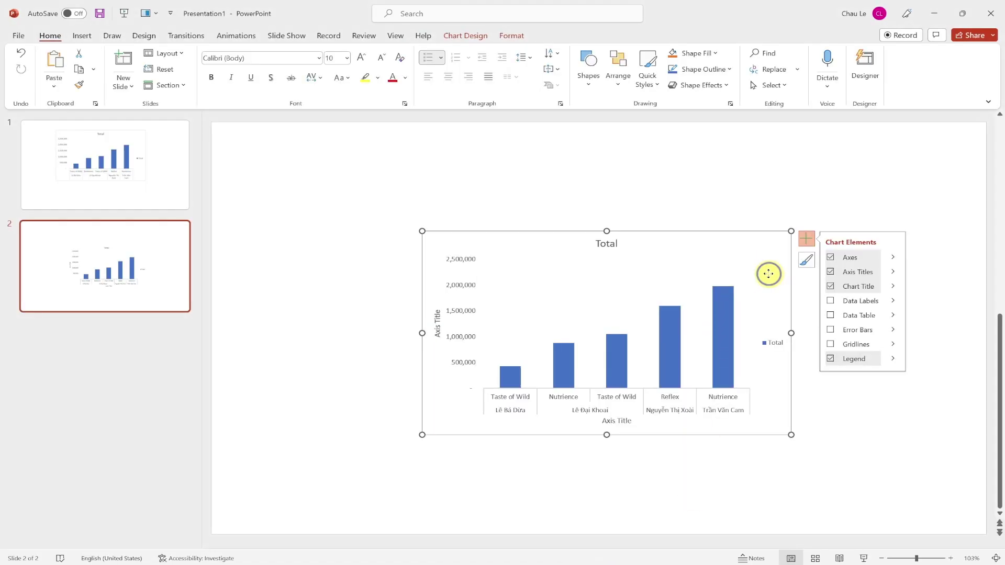
- Open the chart's source data via Edit Data, then pick 2022 in Excel's Năm slicer
right_click(761, 272)
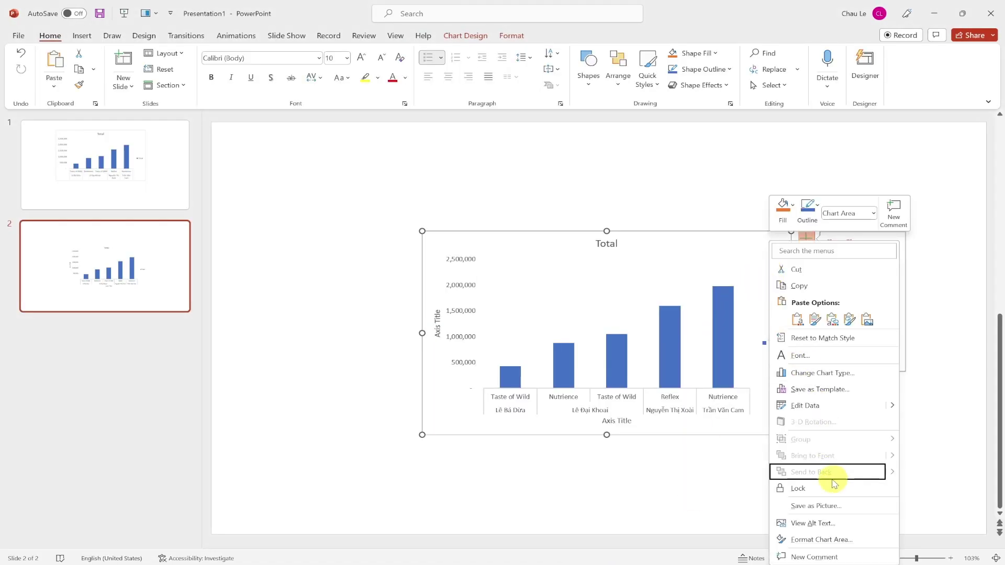
click(828, 408)
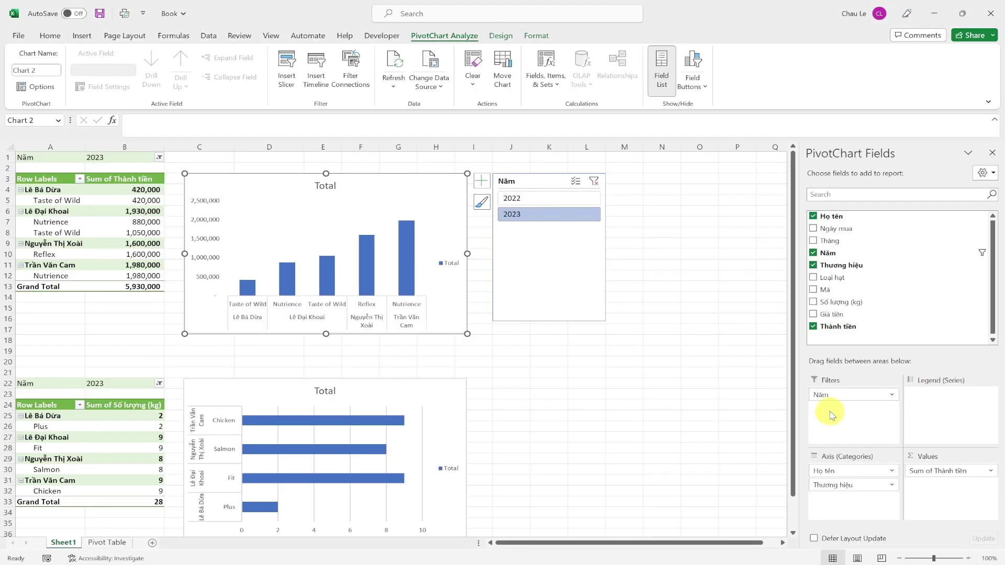
click(563, 199)
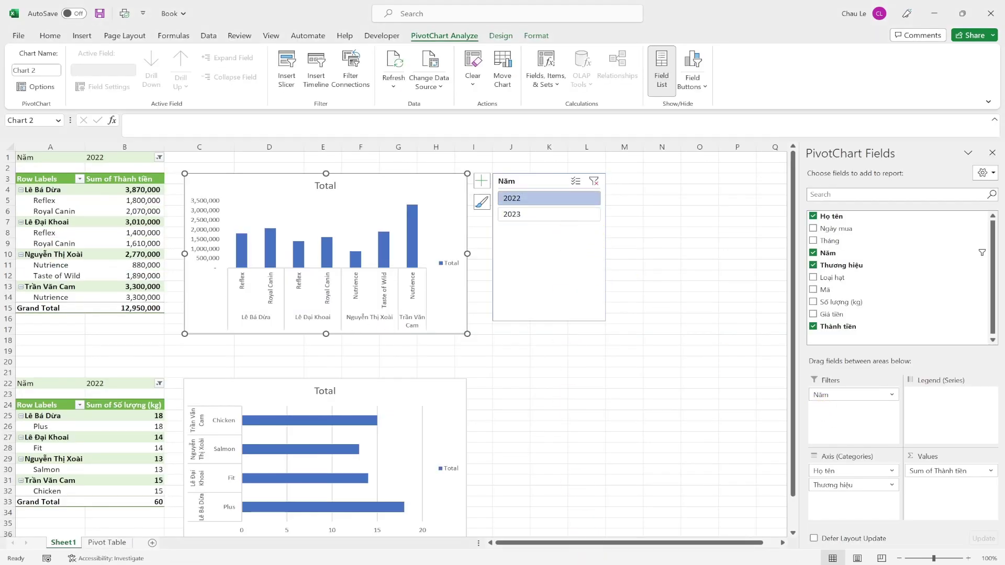